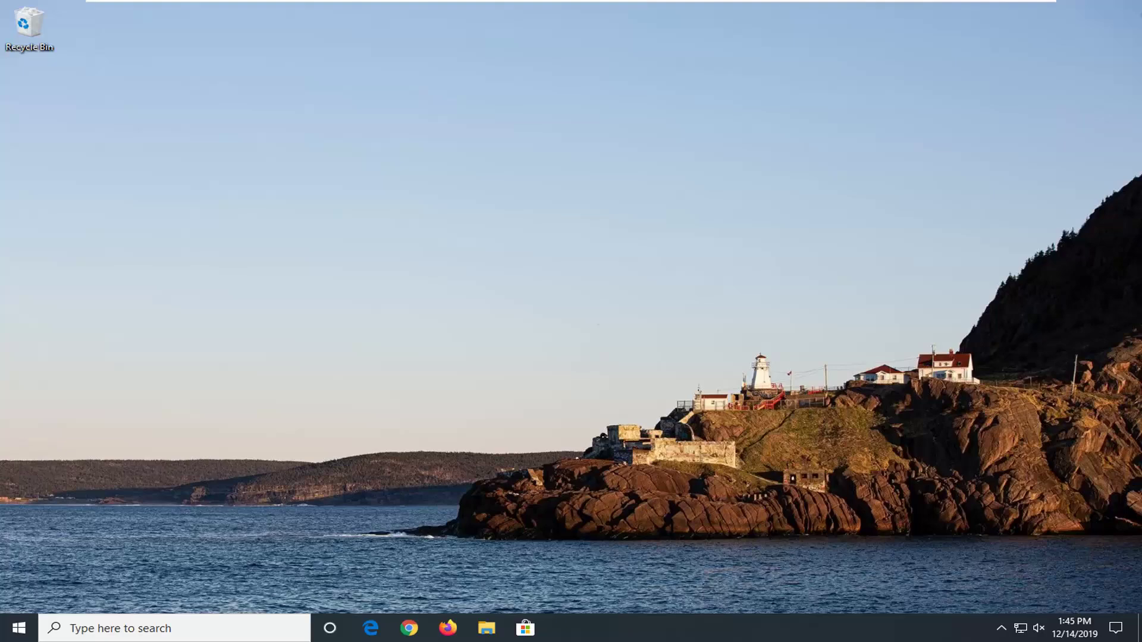
Search the Start menu for 'system restore'.
left_click(14, 633)
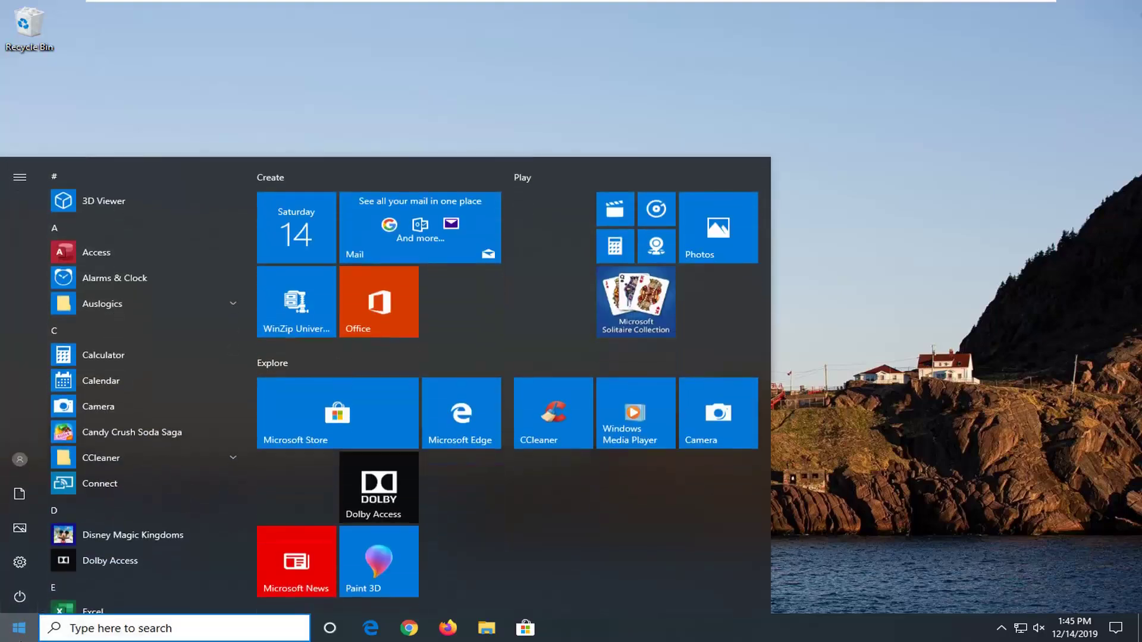
type("system rest")
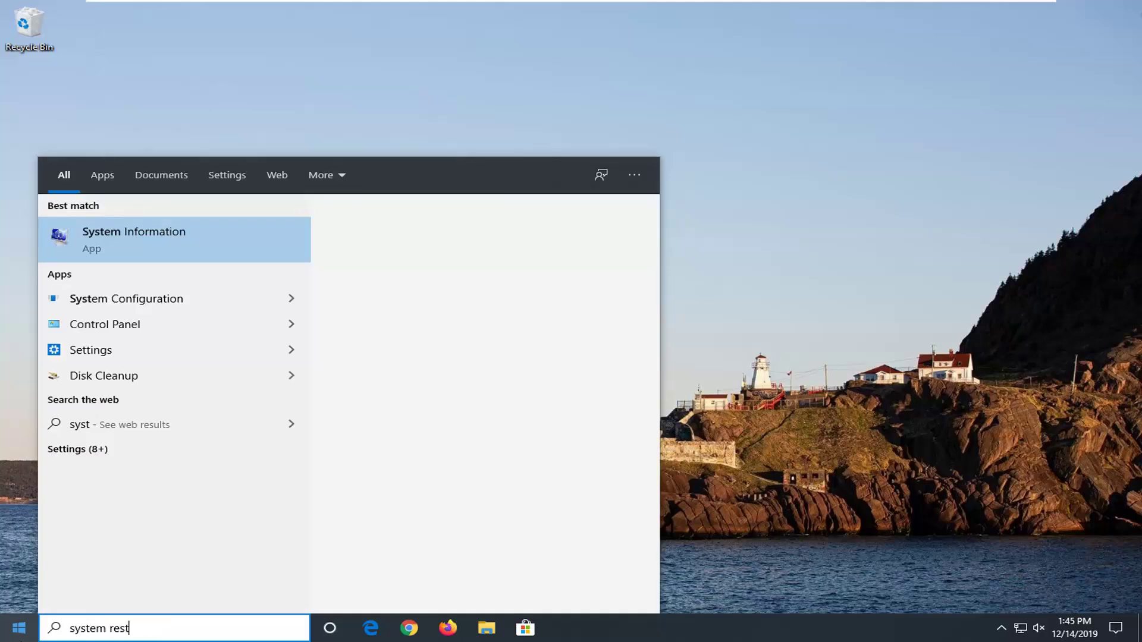
type("ore")
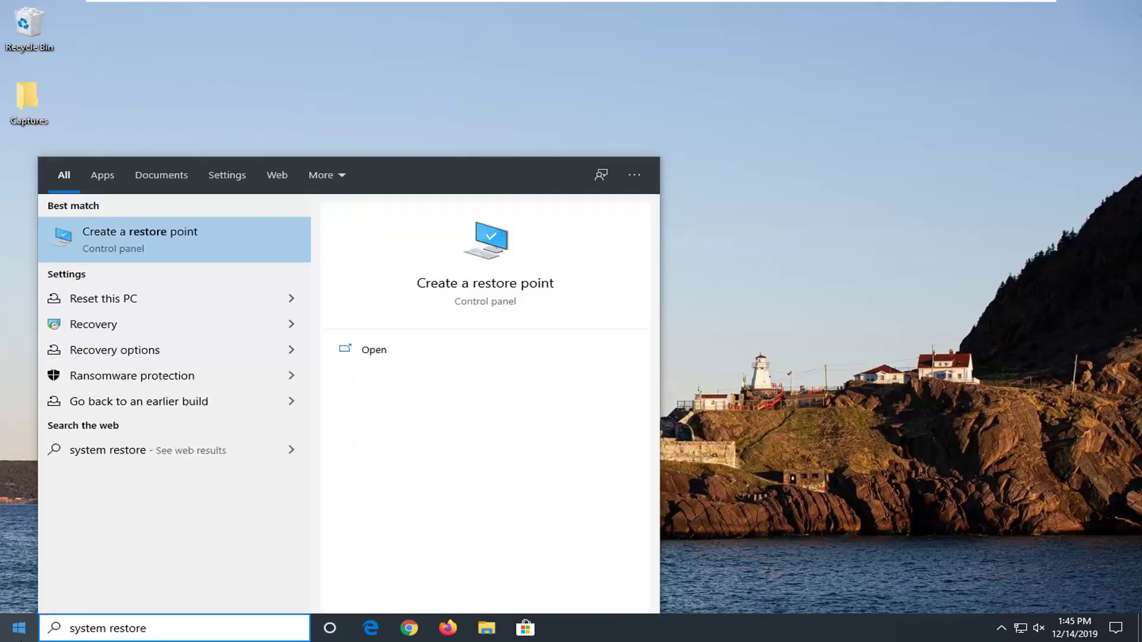
Turn system protection on for Local Disk (C:), apply it, and close System Properties.
left_click(170, 253)
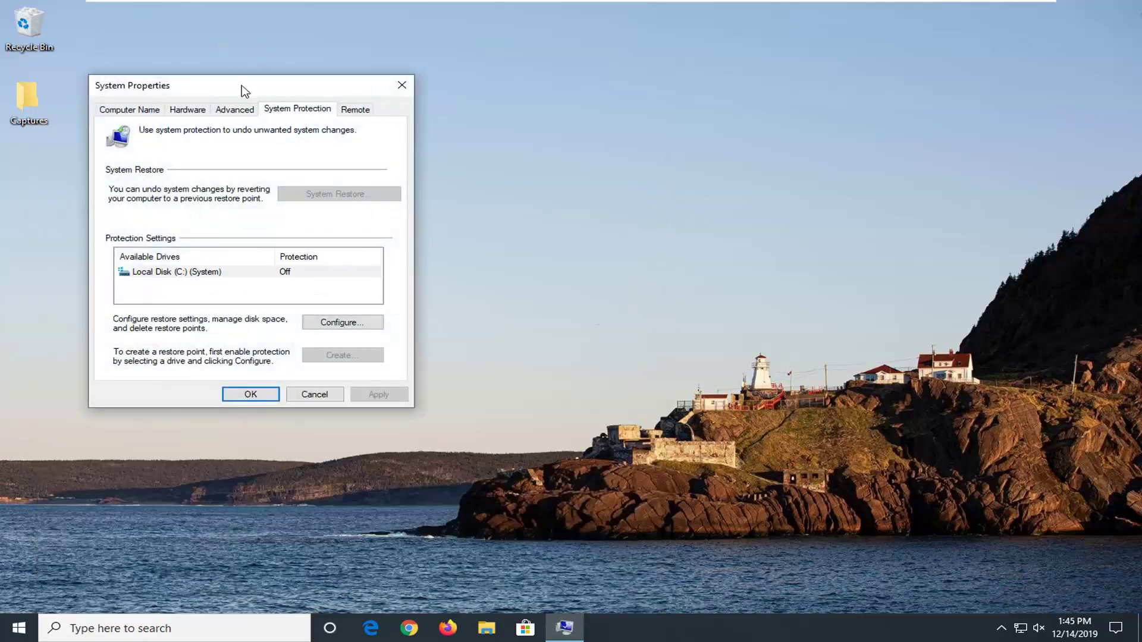
left_click_drag(244, 90, 564, 94)
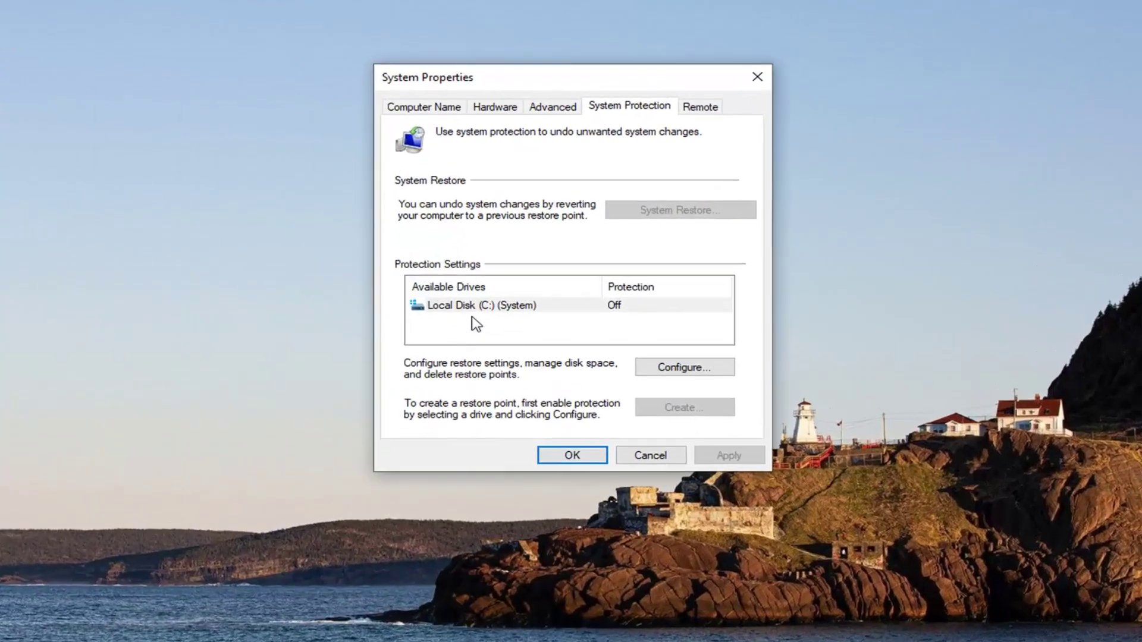
left_click(479, 308)
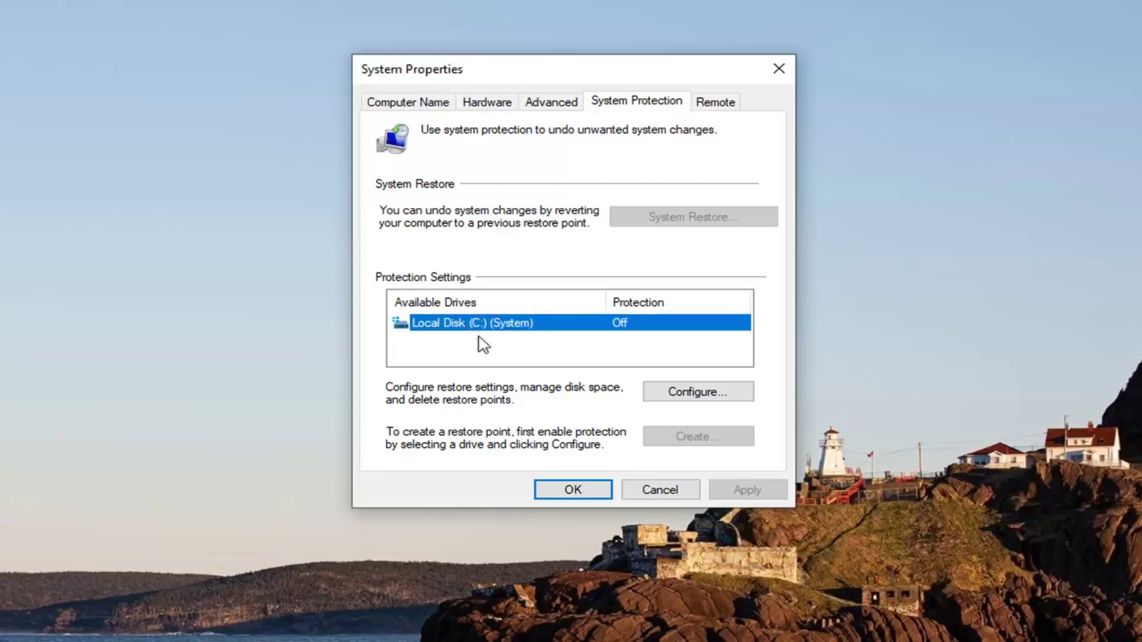
left_click(692, 392)
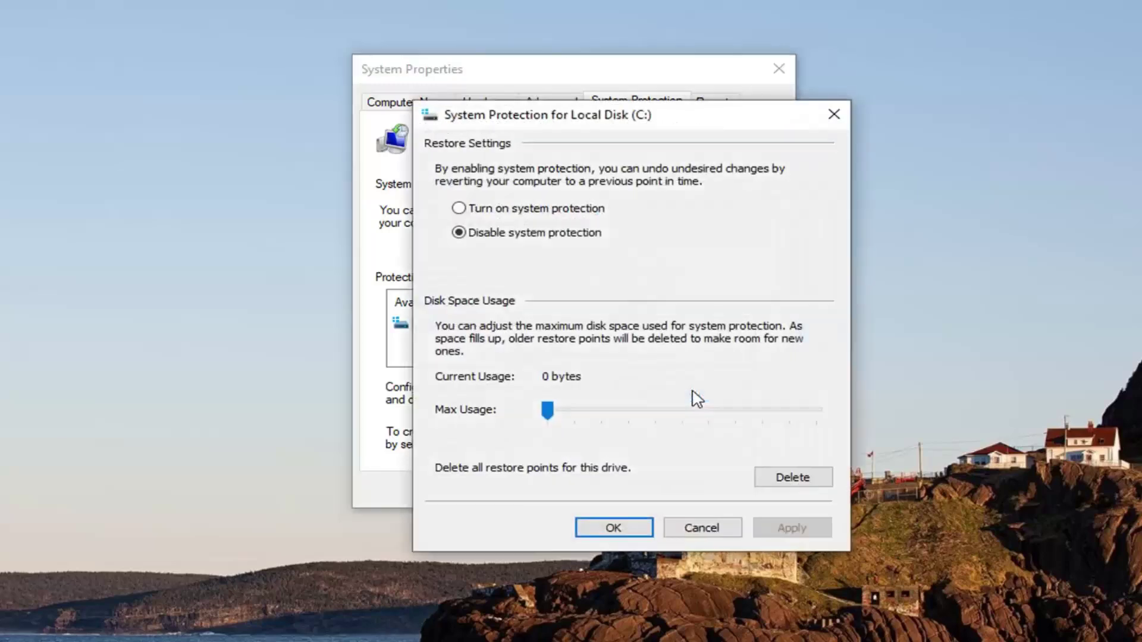
left_click(485, 209)
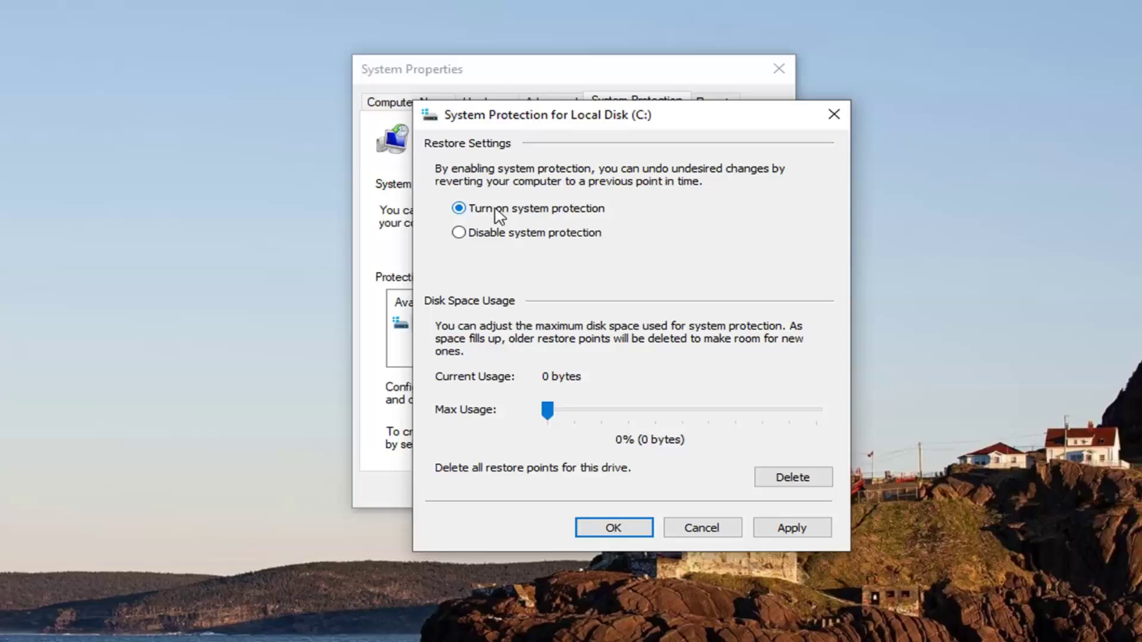
left_click(800, 529)
left_click(608, 529)
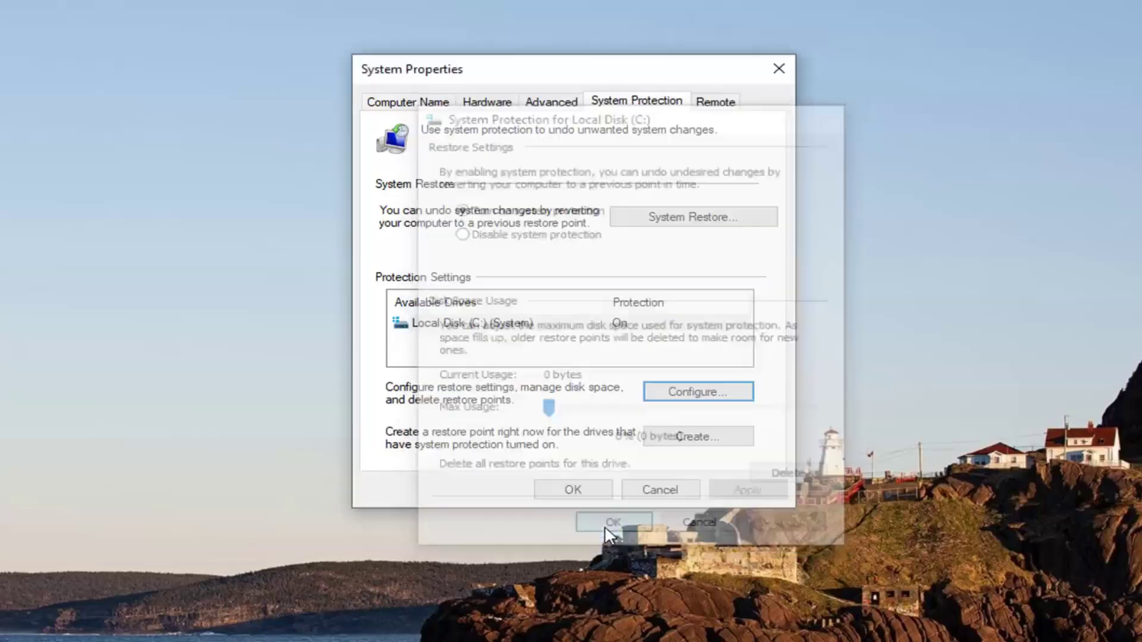
left_click(775, 78)
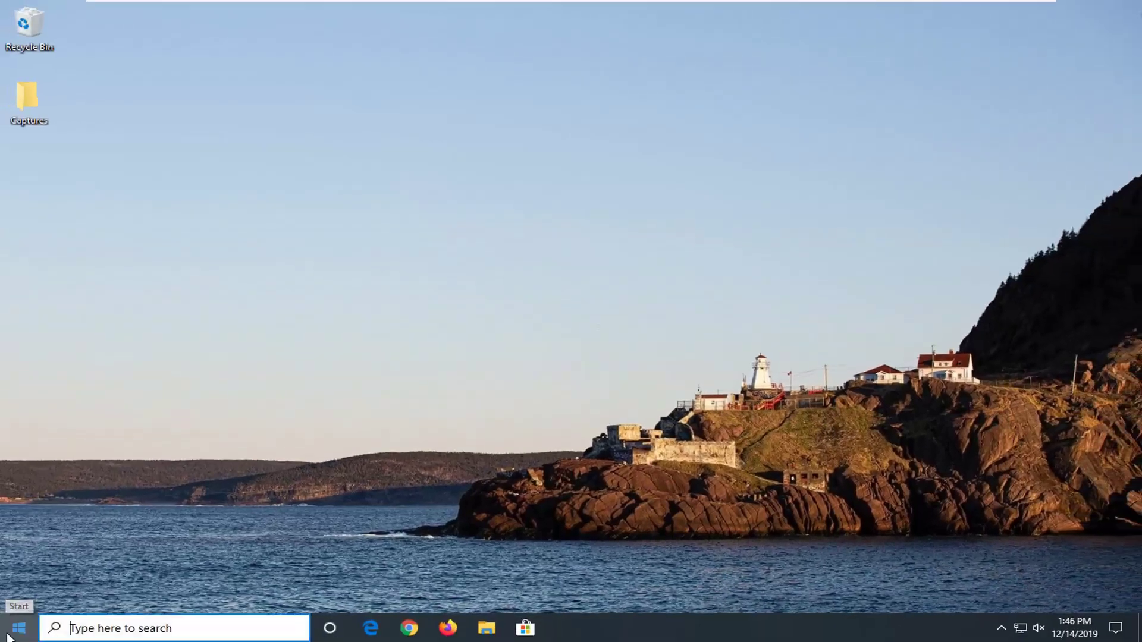
Search the Start menu for 'task scheduler' and launch Task Scheduler.
left_click(4, 634)
type("task s")
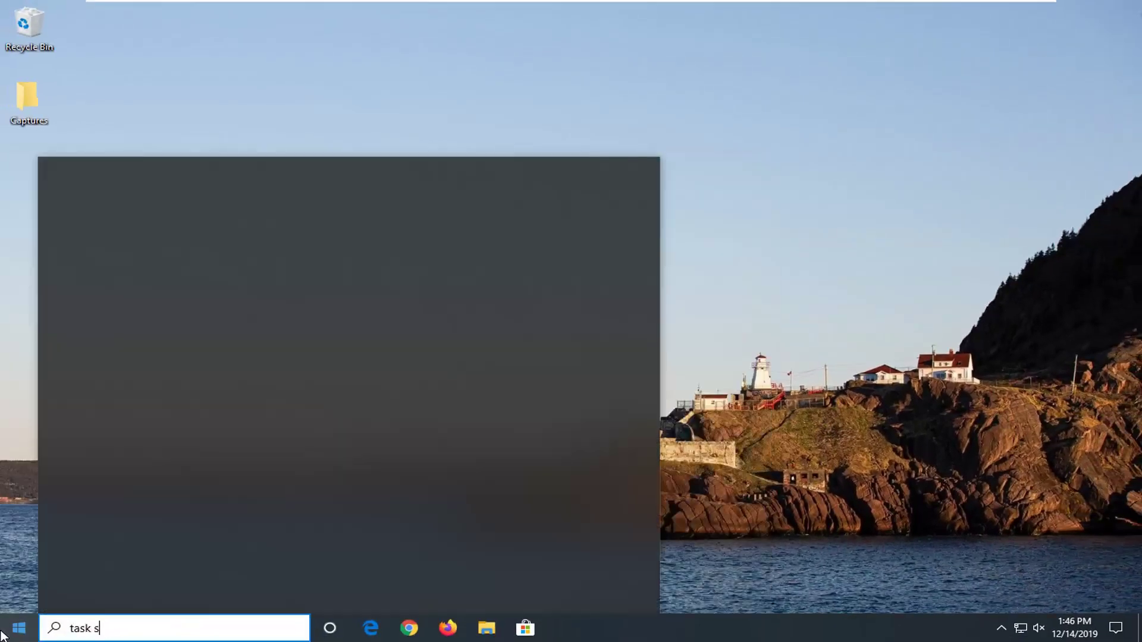
type("che")
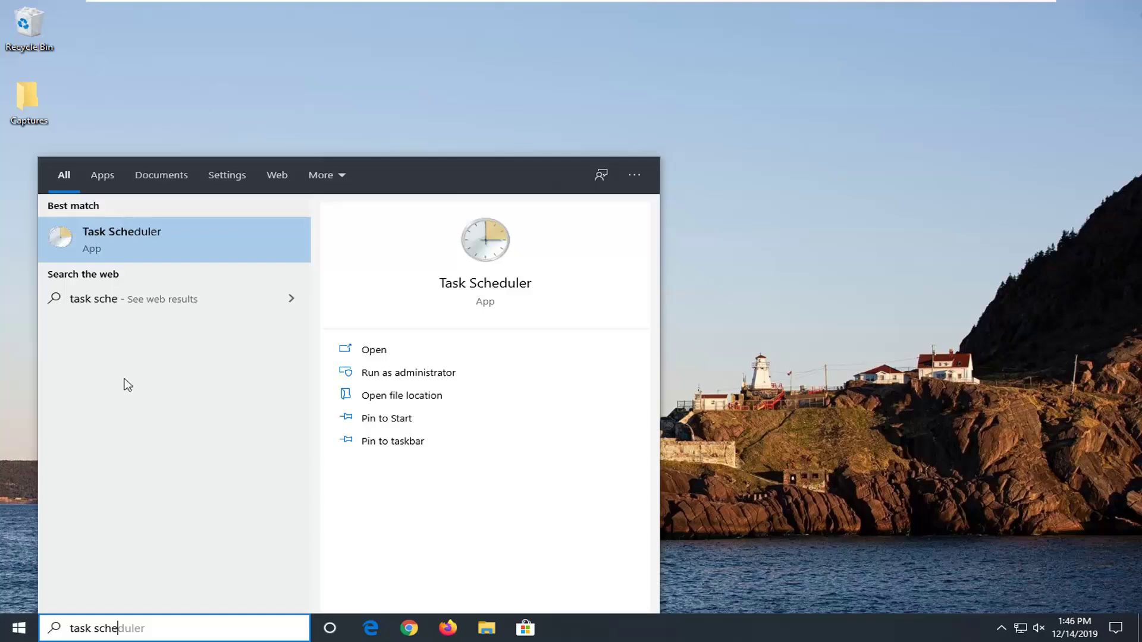
left_click(151, 241)
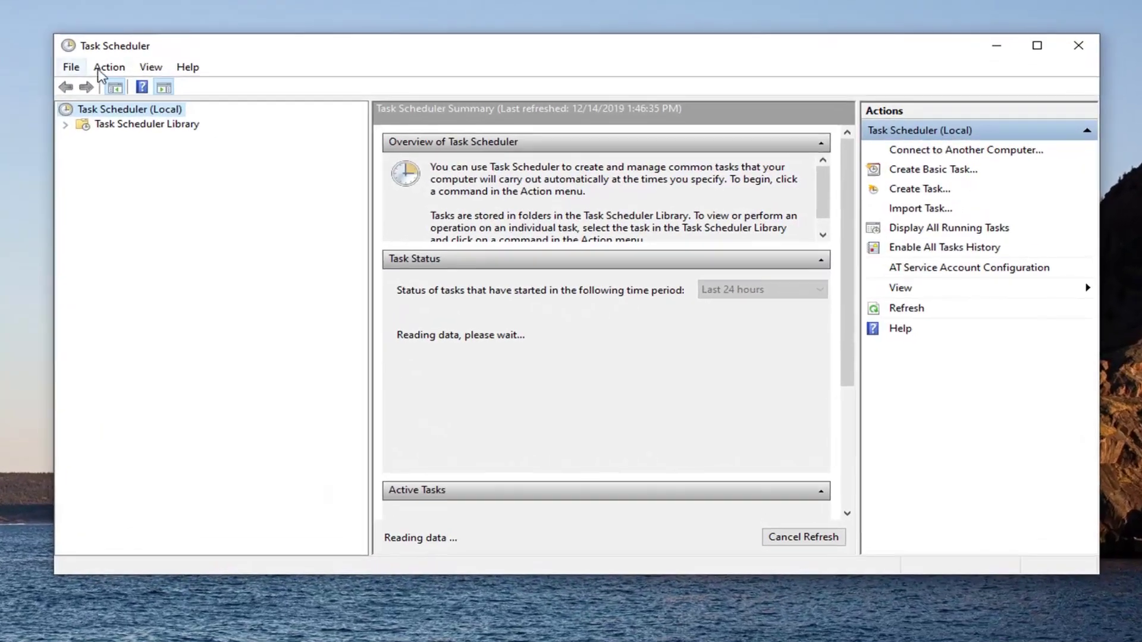
Create a new task named 'Restore Point Schedule'.
left_click(214, 104)
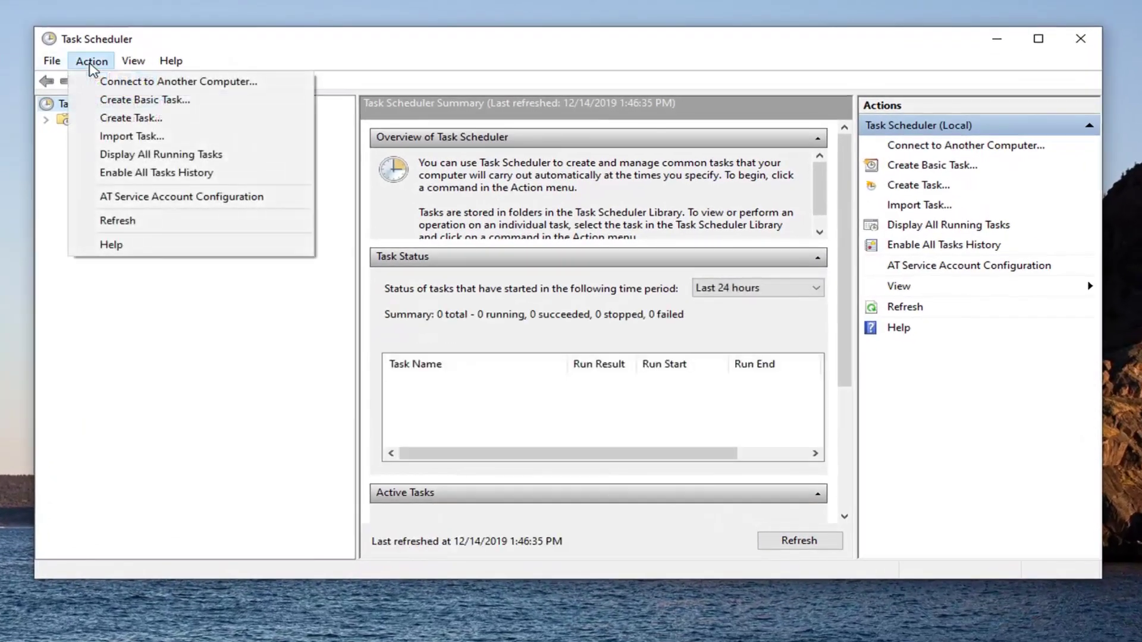
left_click(118, 119)
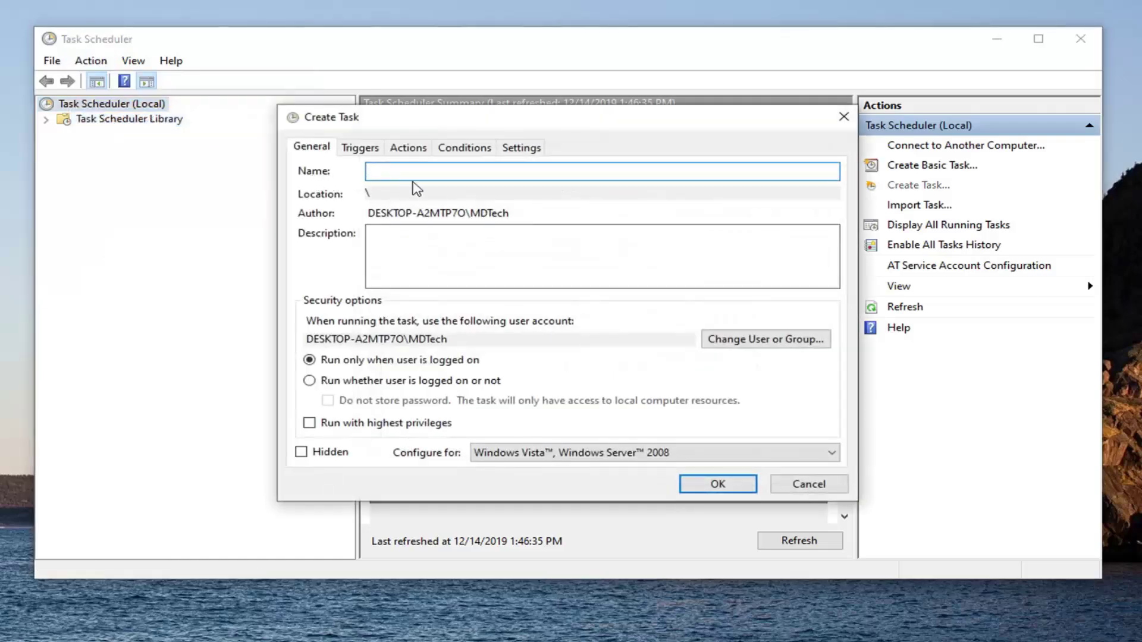
type("Restore Point Schedule")
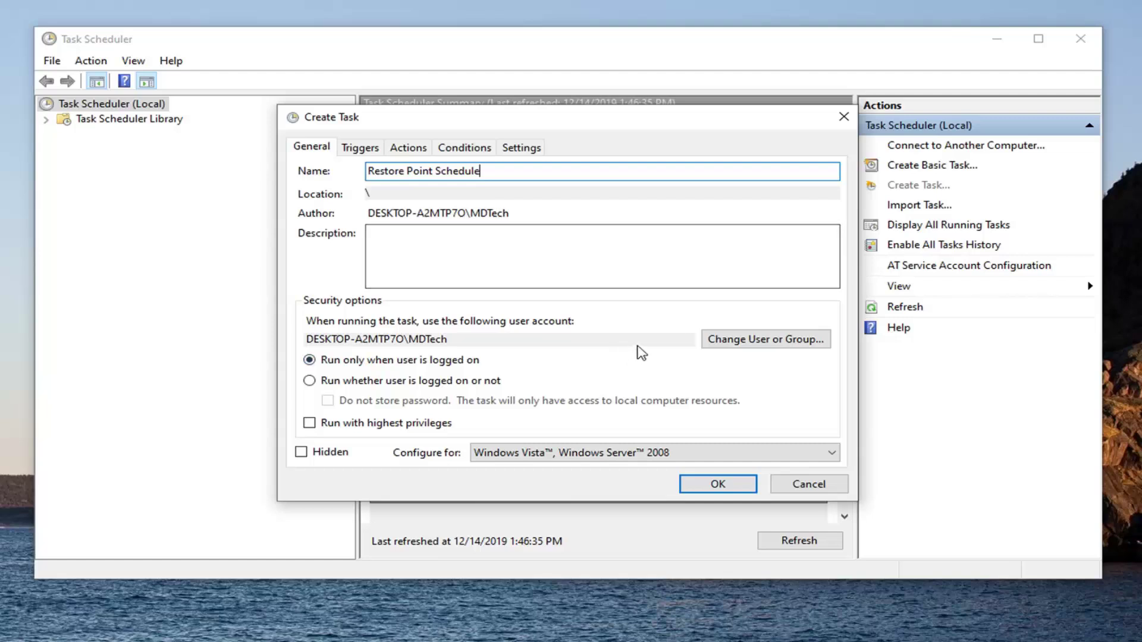
Set the task to run under the NT AUTHORITY\SYSTEM account.
left_click(787, 343)
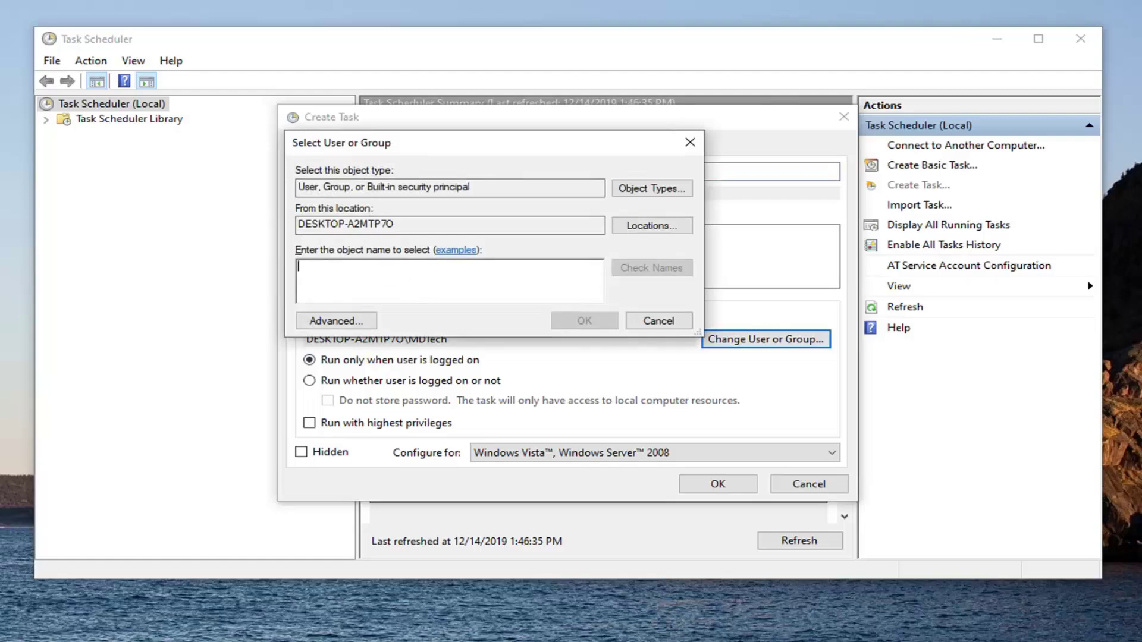
type("system")
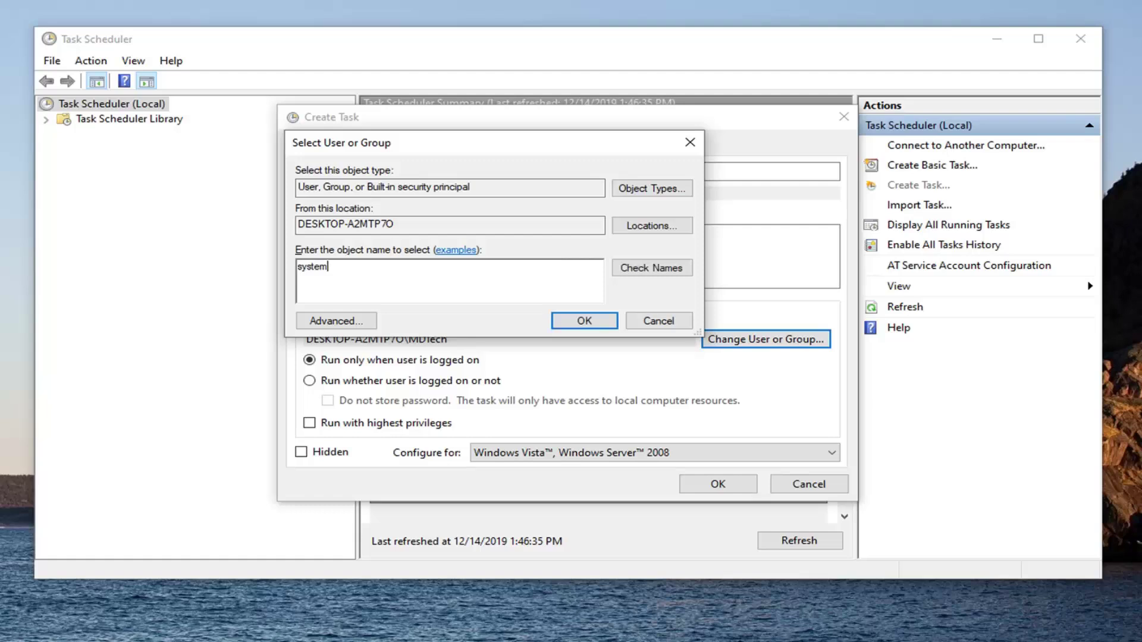
left_click(640, 270)
left_click(565, 321)
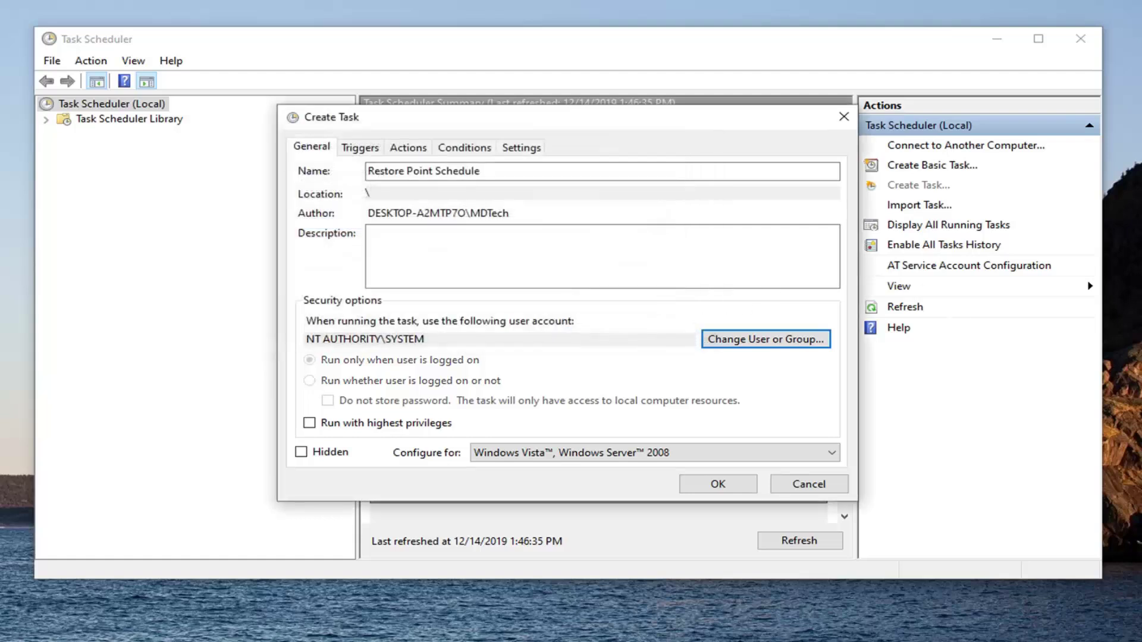
Start adding a new trigger from the task's Triggers tab.
left_click(360, 148)
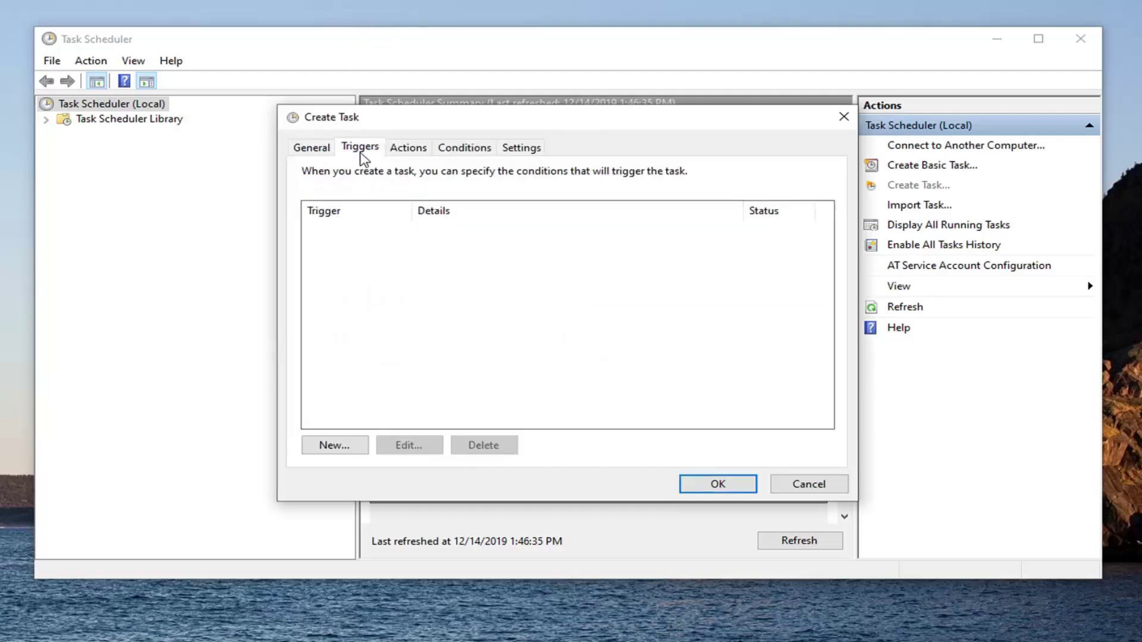
left_click(342, 448)
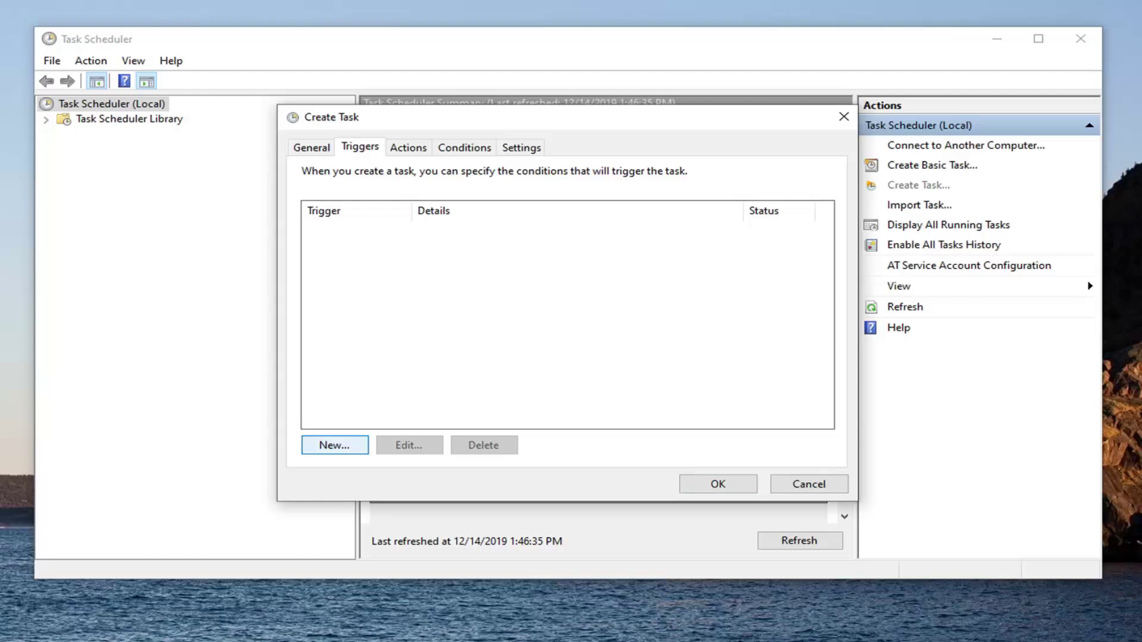
left_click(336, 448)
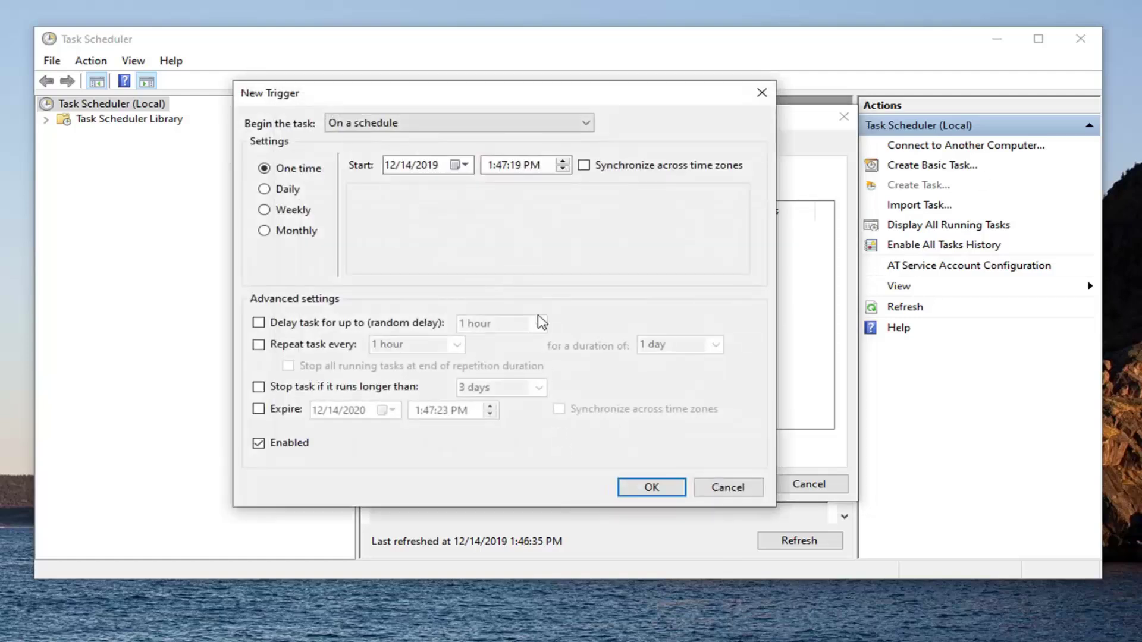
left_click_drag(347, 102, 392, 104)
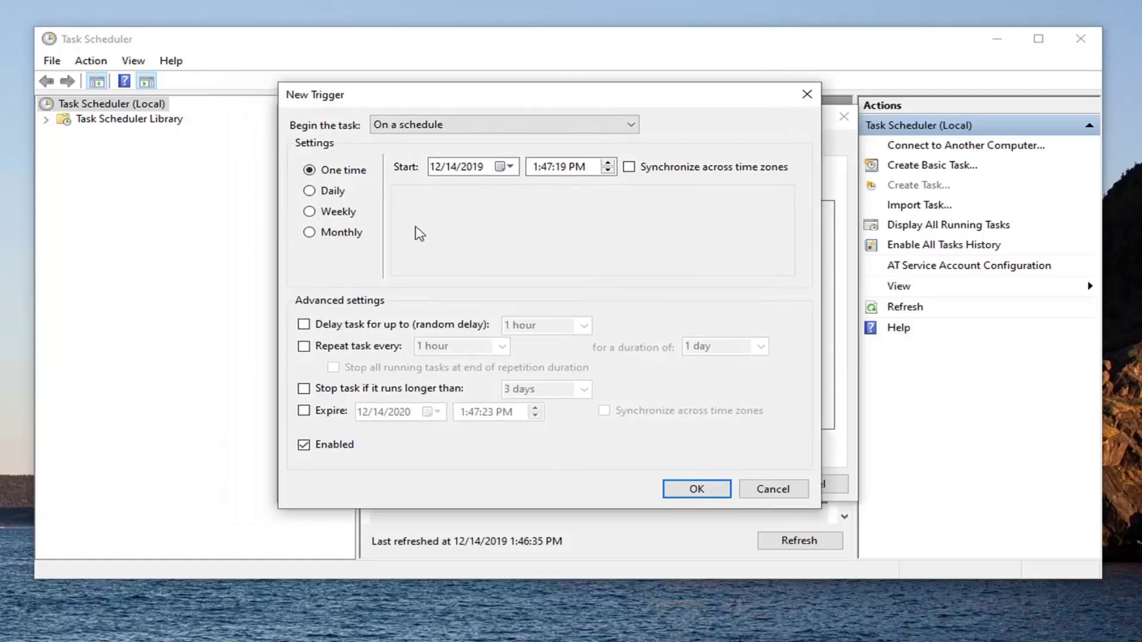
Make the trigger Weekly on Sunday at 1:47 PM and save it.
left_click(309, 192)
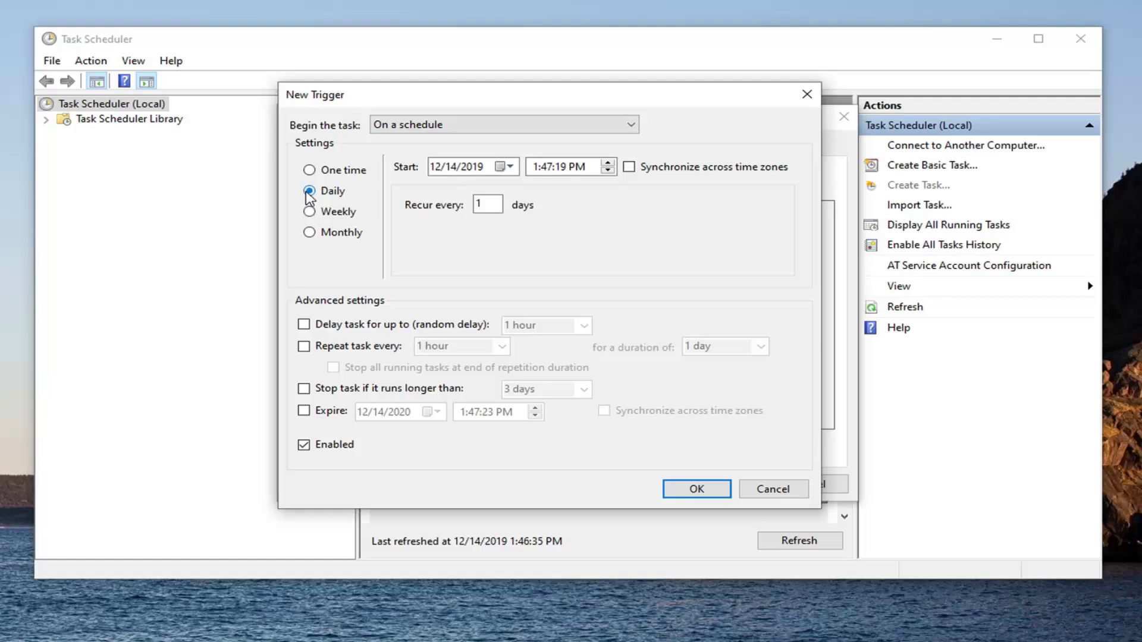
left_click(309, 170)
left_click(310, 191)
left_click(309, 212)
left_click(309, 232)
left_click(309, 191)
left_click(309, 212)
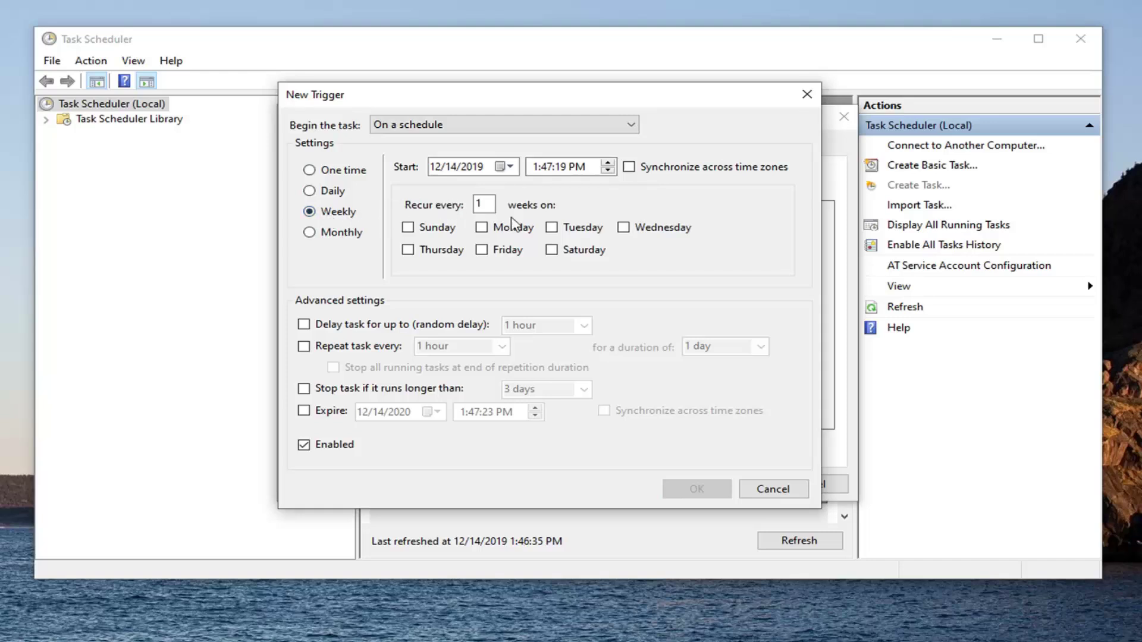
left_click(408, 228)
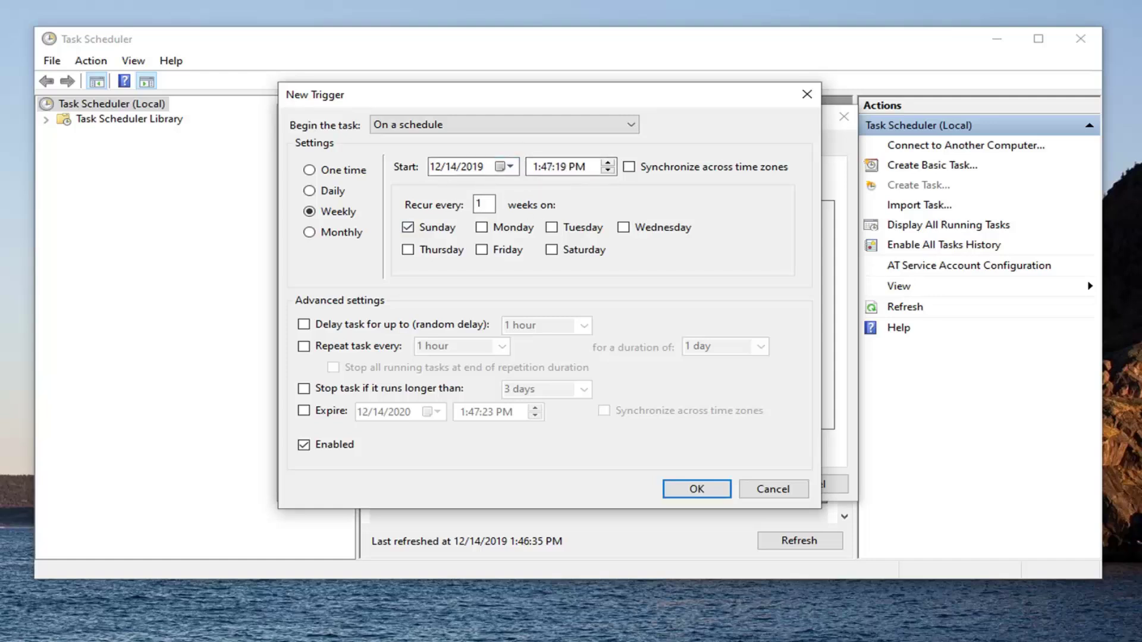
left_click(684, 493)
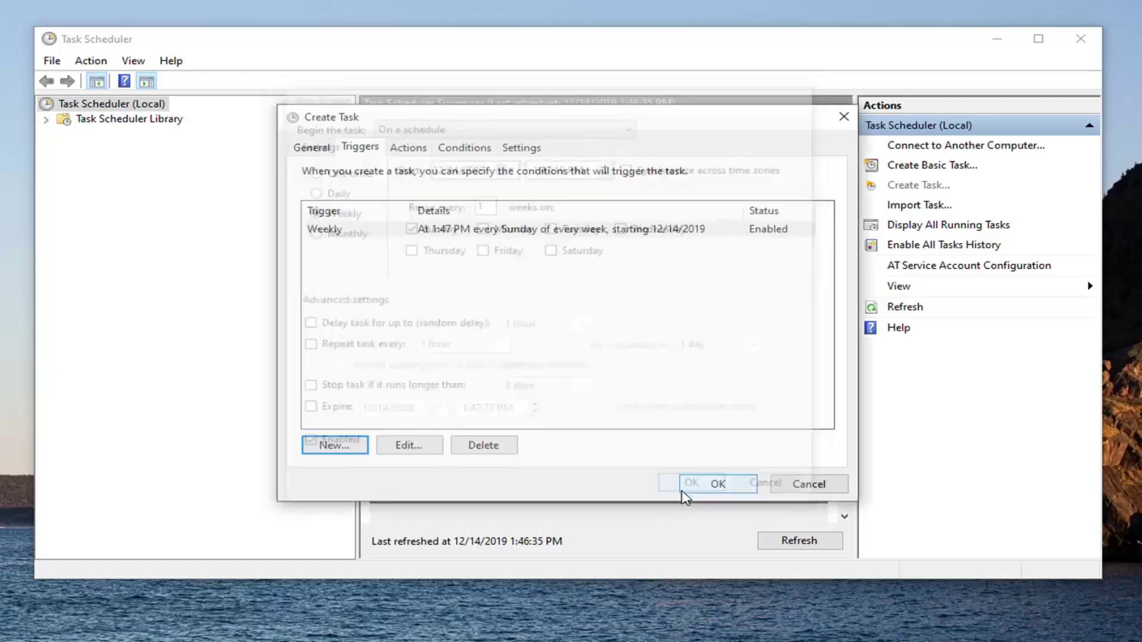
Begin a new Start a program action with wmic entered as the program/script.
left_click(402, 149)
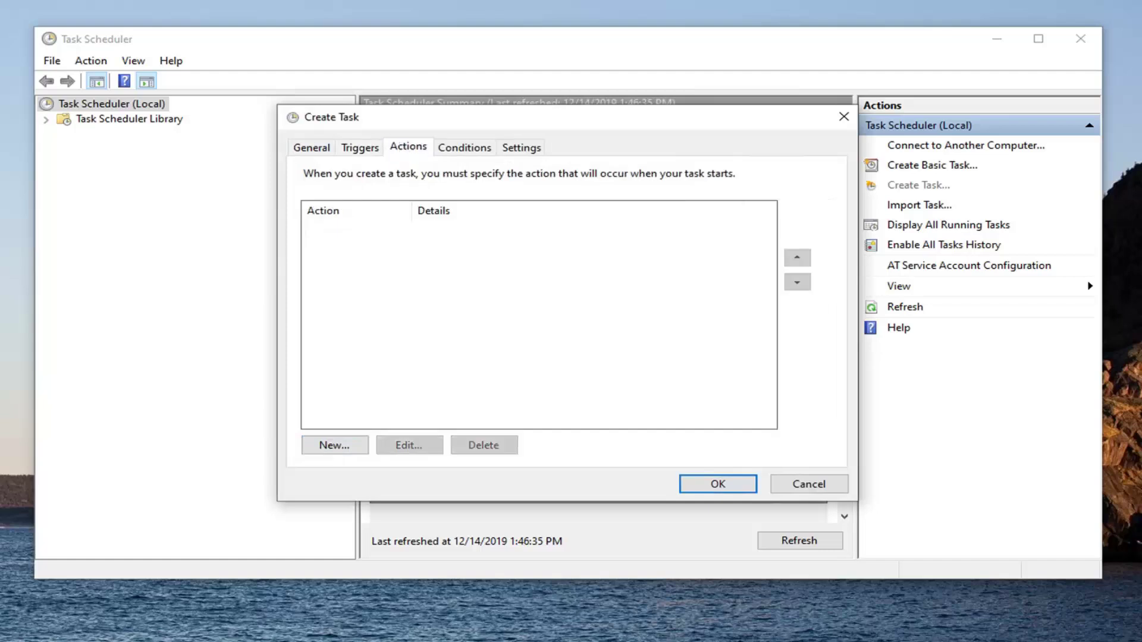
left_click(364, 446)
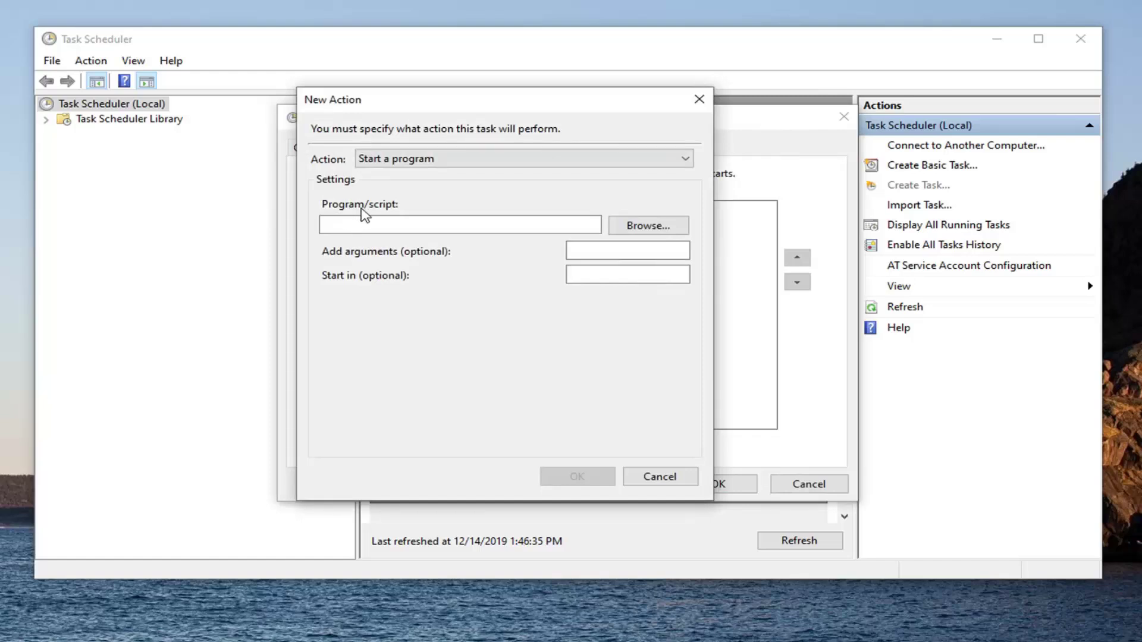
left_click(324, 226)
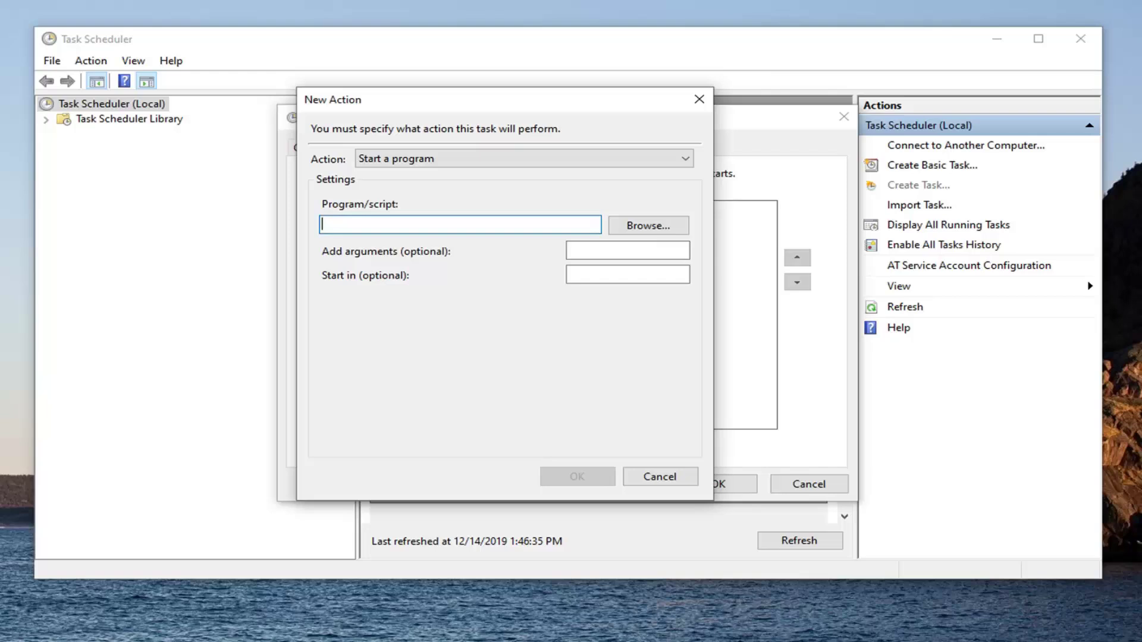
type("wmic.exe")
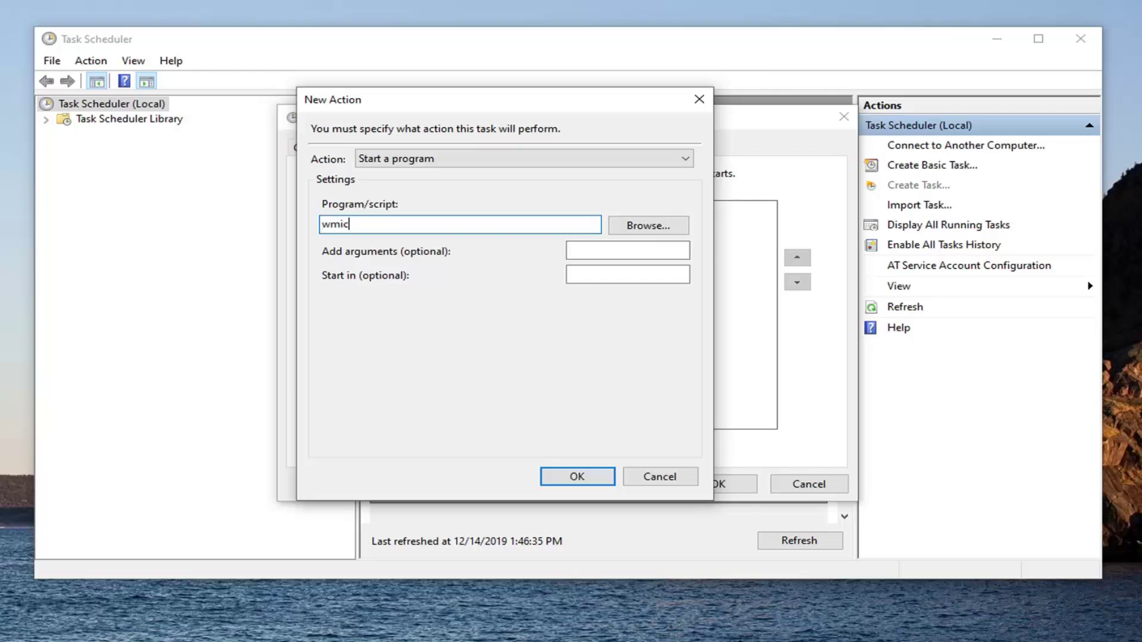
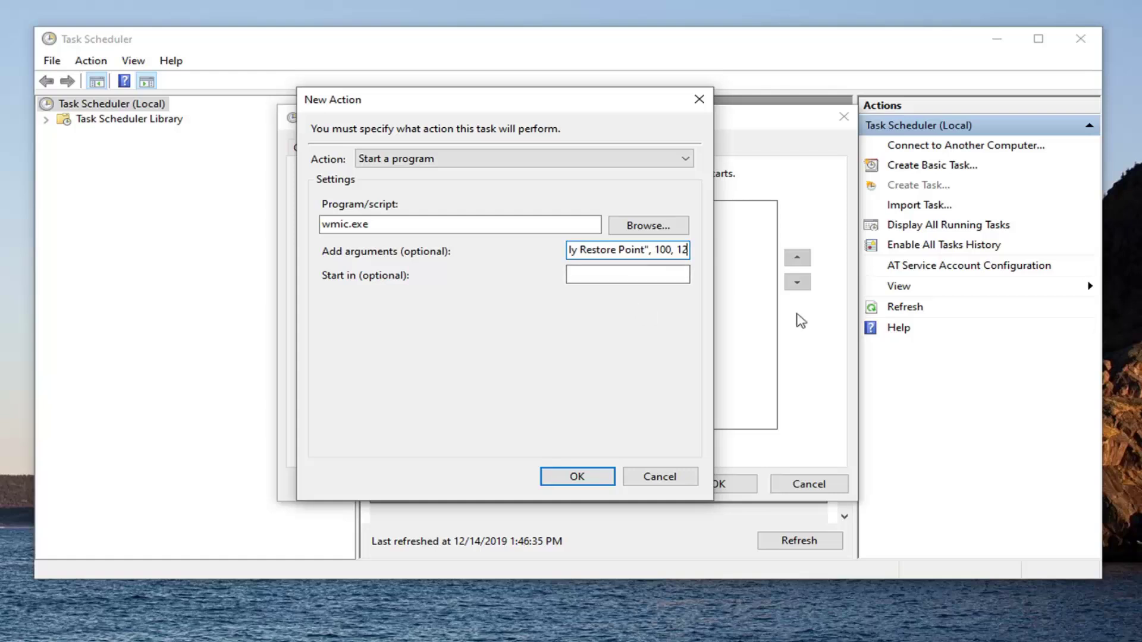
Confirm the wmic.exe restore-point action and save the new task.
left_click(578, 476)
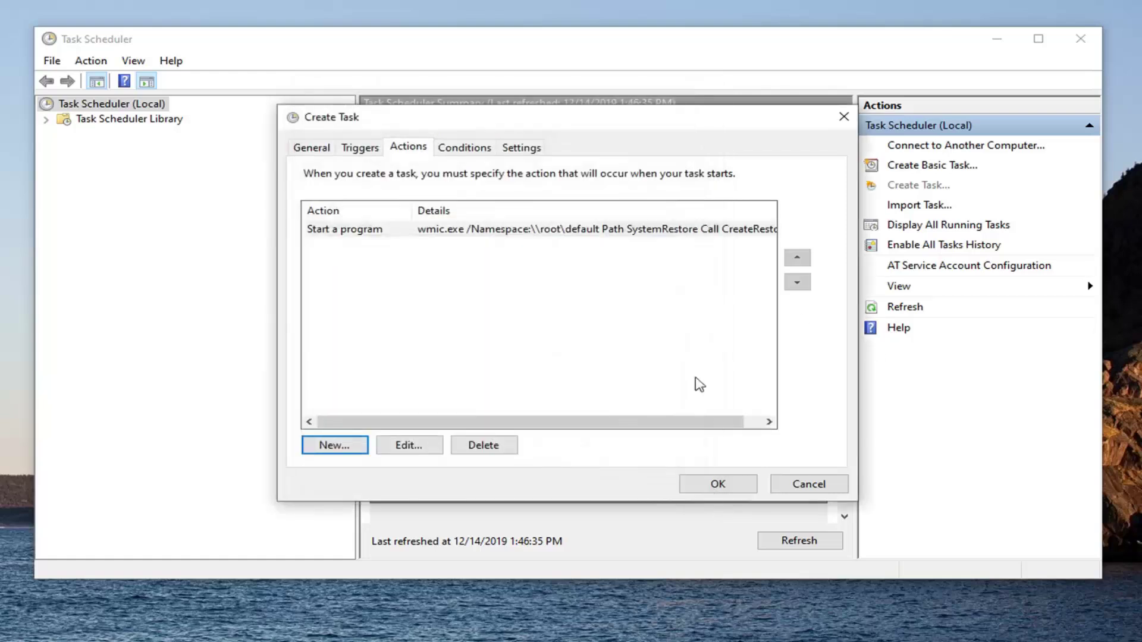
left_click(721, 493)
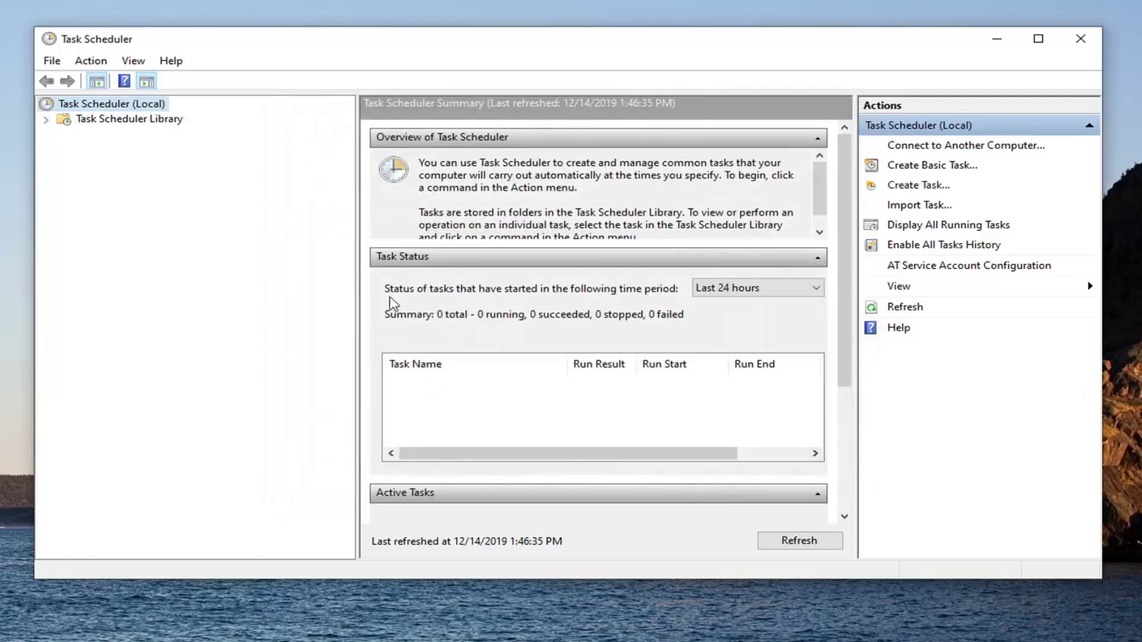
Show Task Scheduler Library with full task names and check Restore Point Schedule's Sunday 1:47 PM weekly trigger.
left_click(152, 120)
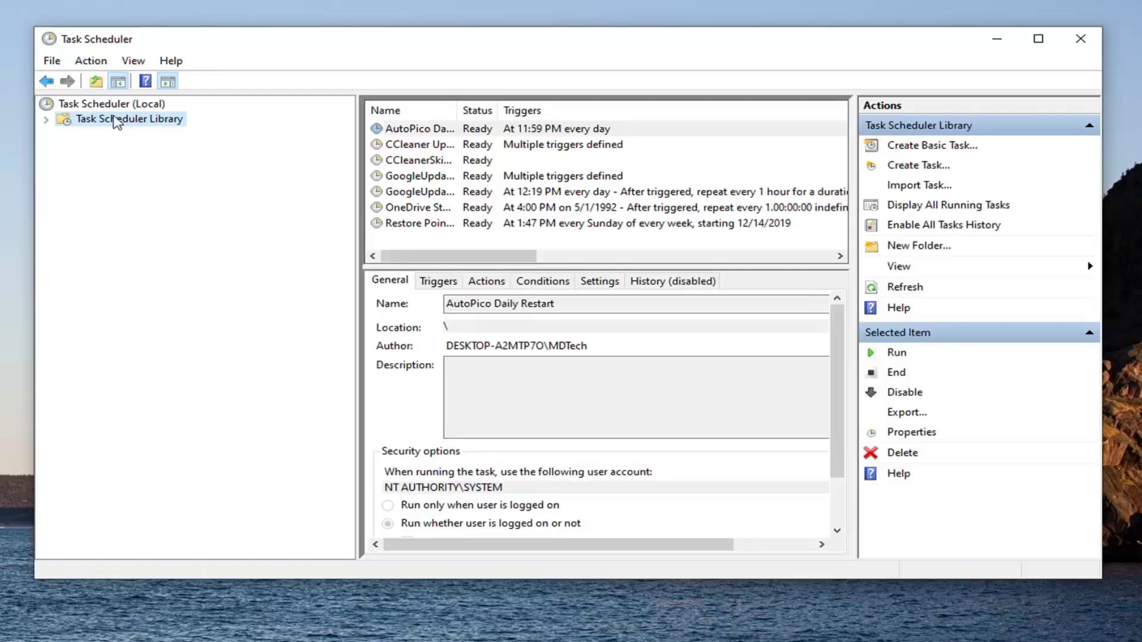
left_click_drag(462, 114, 530, 113)
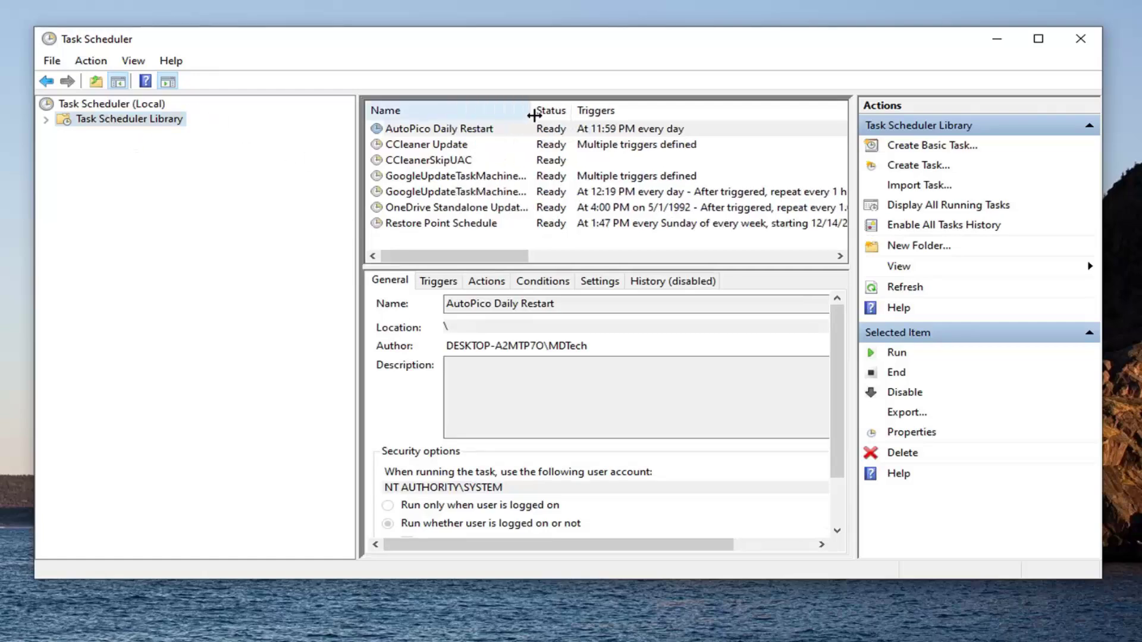
left_click(456, 229)
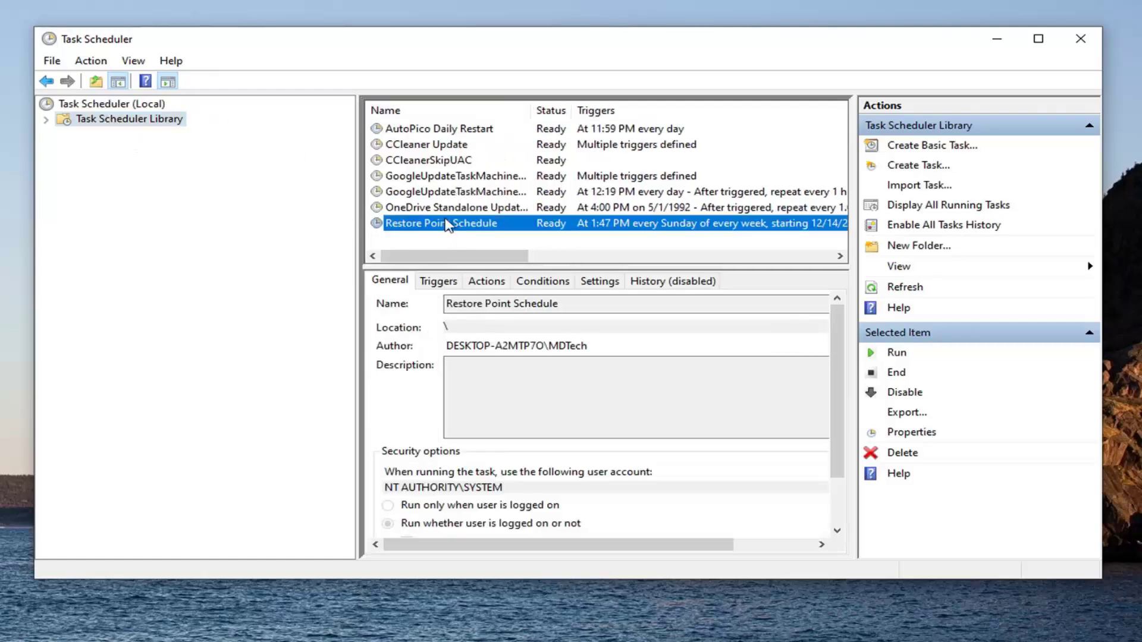
left_click(436, 281)
left_click(449, 212)
left_click(446, 230)
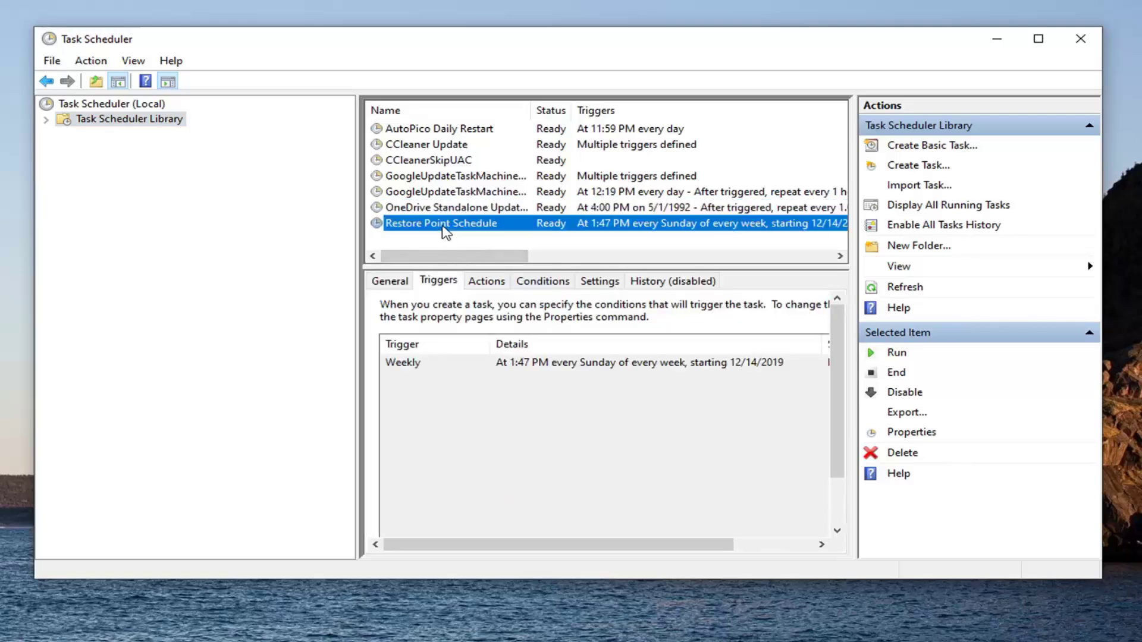
Inspect Restore Point Schedule's properties without changes, then exit Task Scheduler to the desktop.
right_click(439, 224)
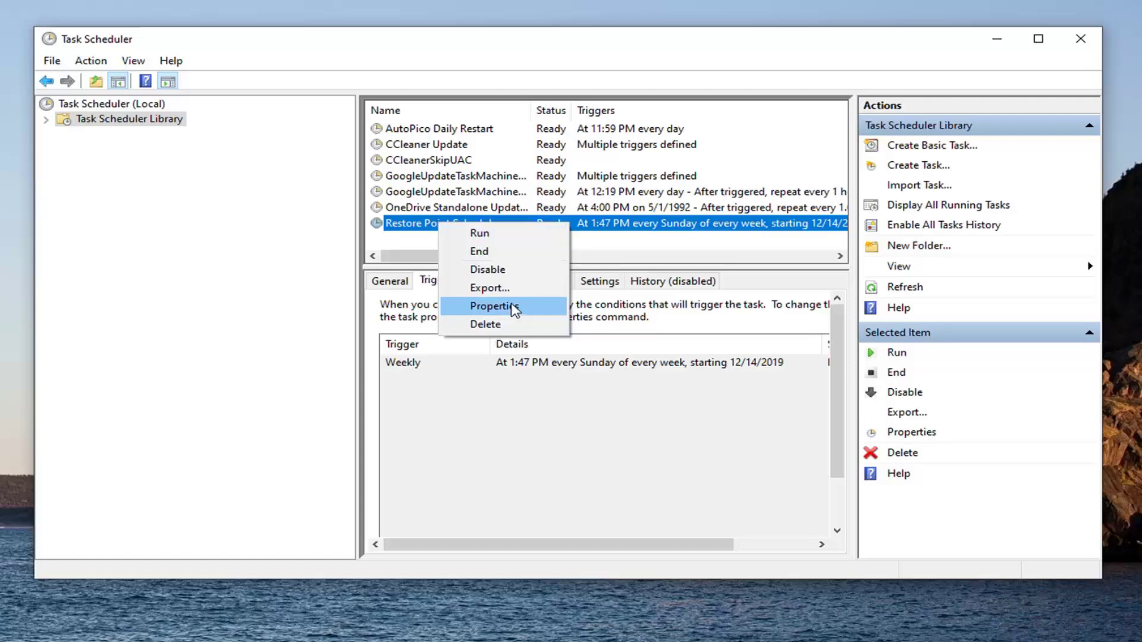
double_click(422, 230)
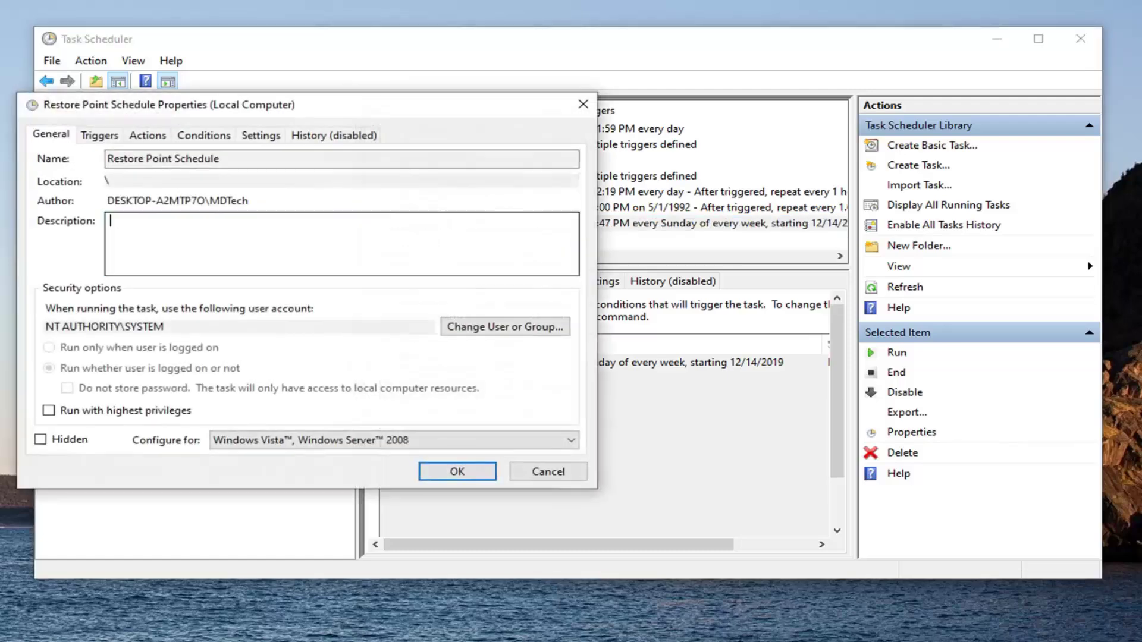
left_click_drag(588, 169, 518, 69)
left_click(813, 65)
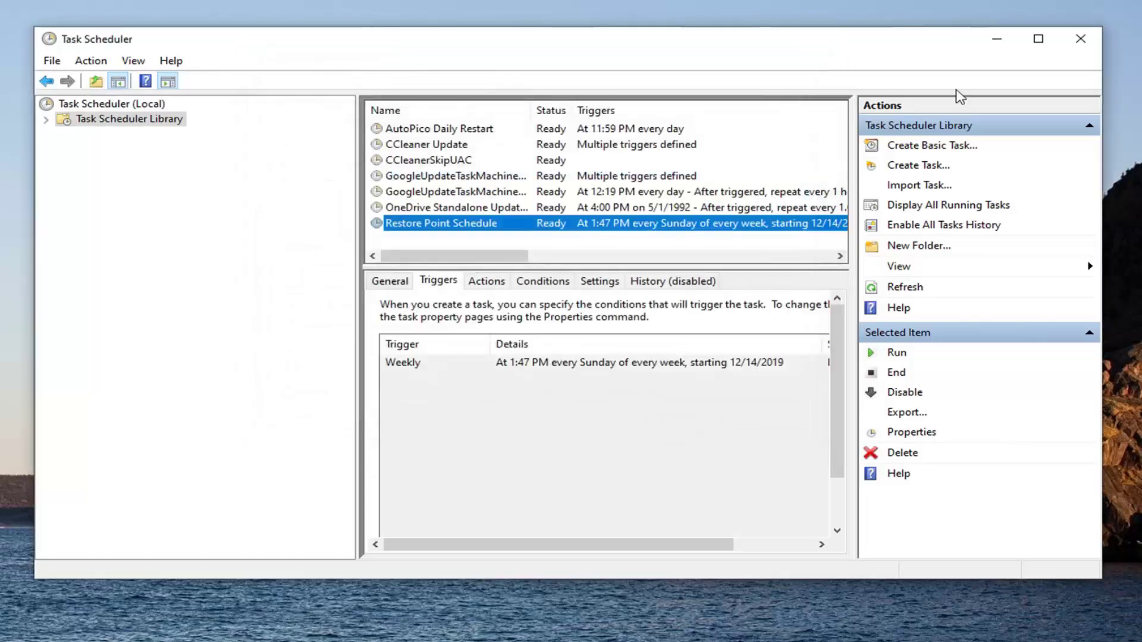
left_click(1084, 45)
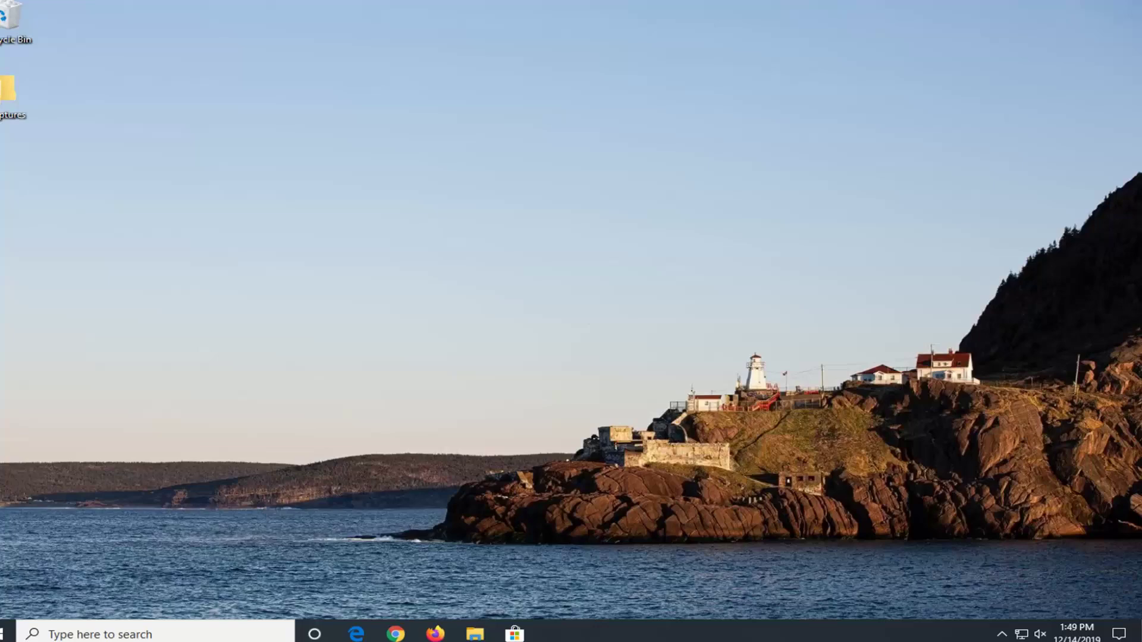